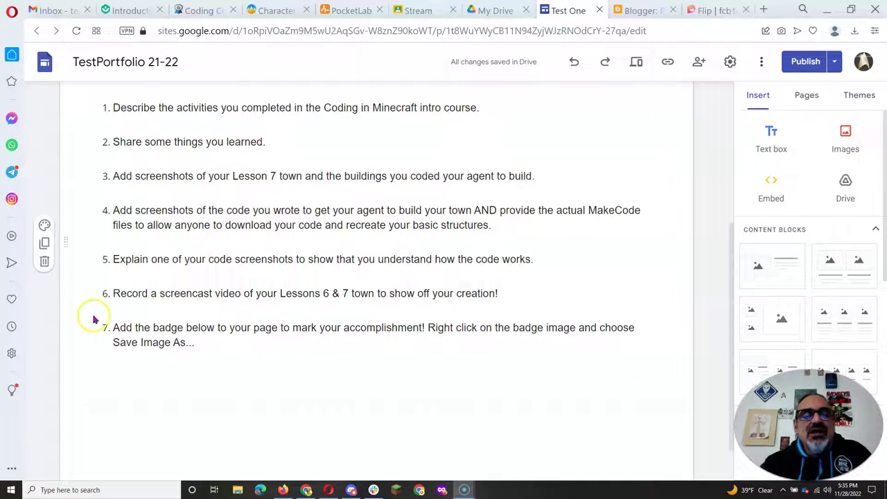
- Review the portfolio's numbered instructions, briefly highlighting item 4 in the text block
click(337, 307)
scroll(339, 307, up, 3)
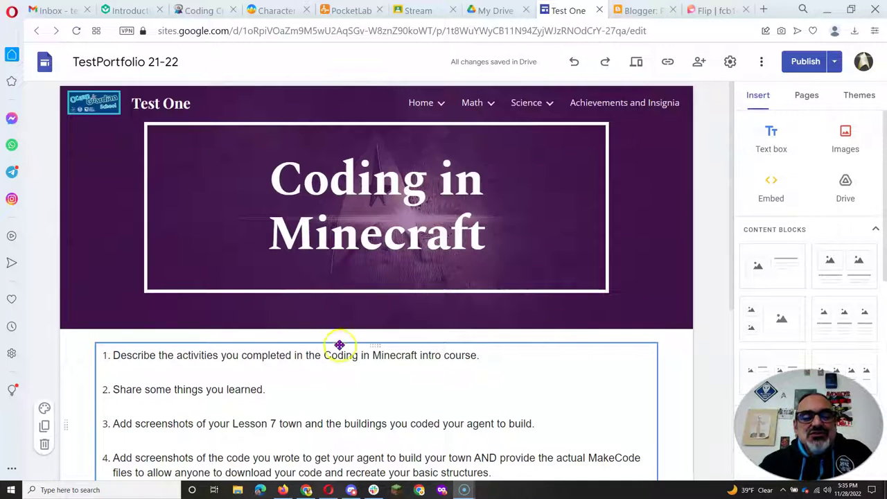
click(359, 264)
click(308, 404)
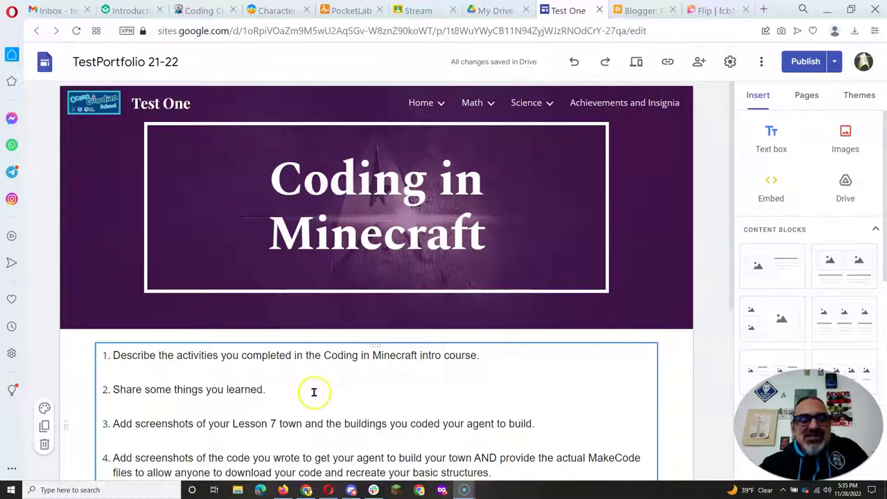
click(320, 384)
scroll(320, 385, down, 2)
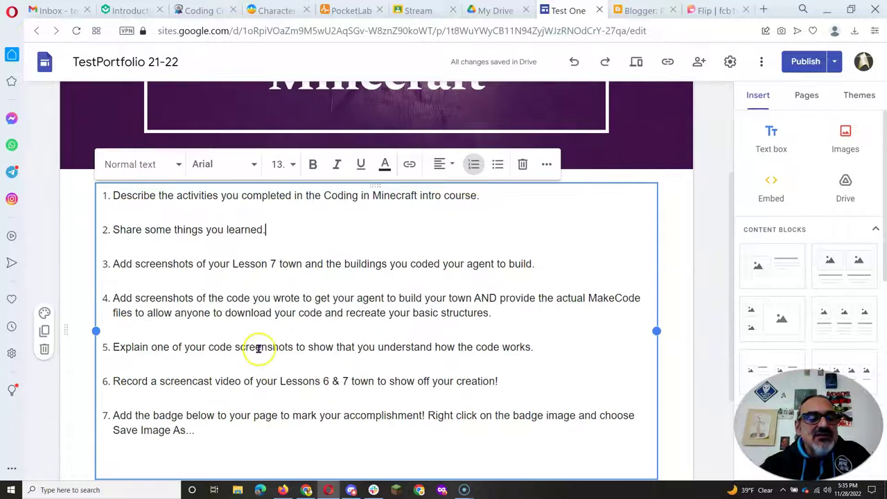
double_click(132, 298)
drag(132, 298, 500, 312)
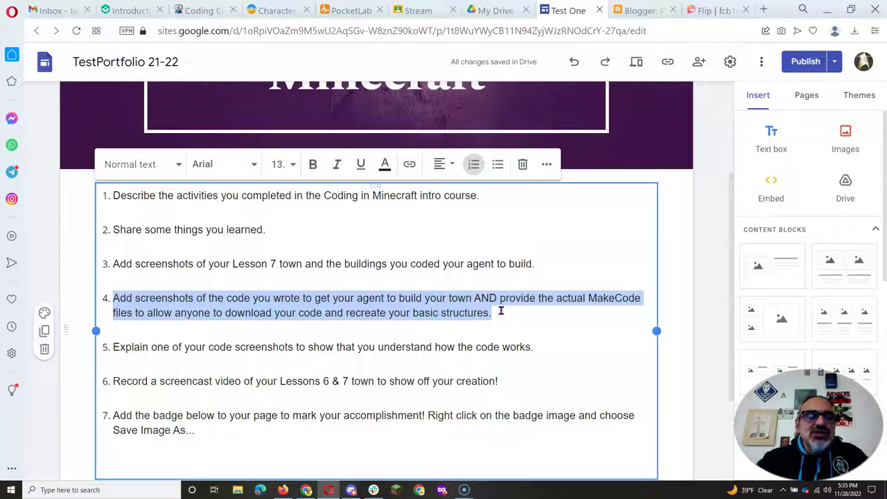
click(233, 267)
- Reread items 1 and 4, highlighting the request to provide code screenshots and MakeCode files
click(841, 143)
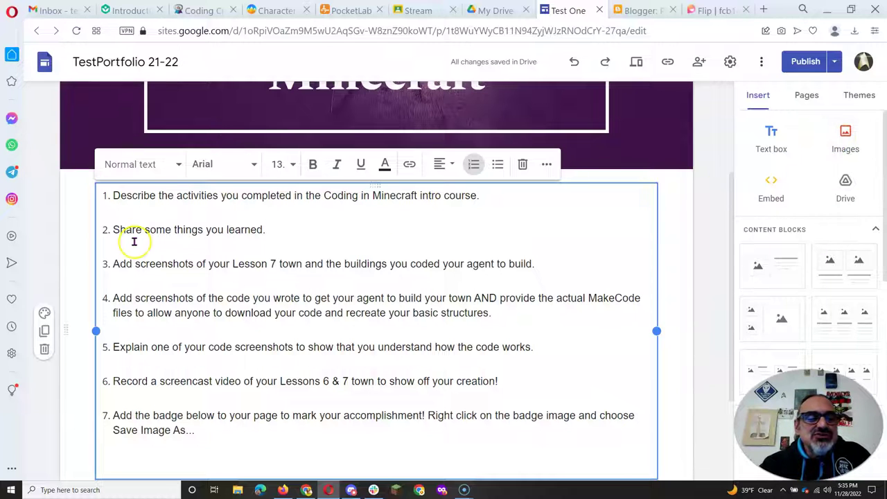
click(197, 210)
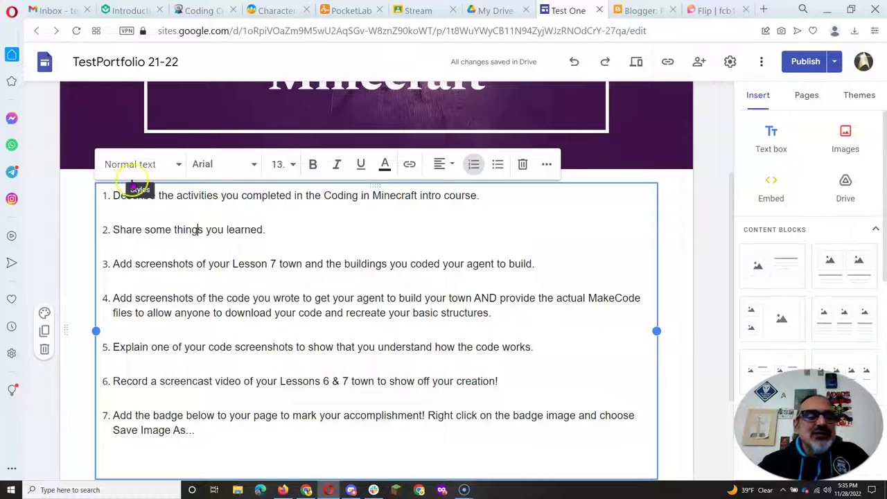
drag(113, 195, 489, 200)
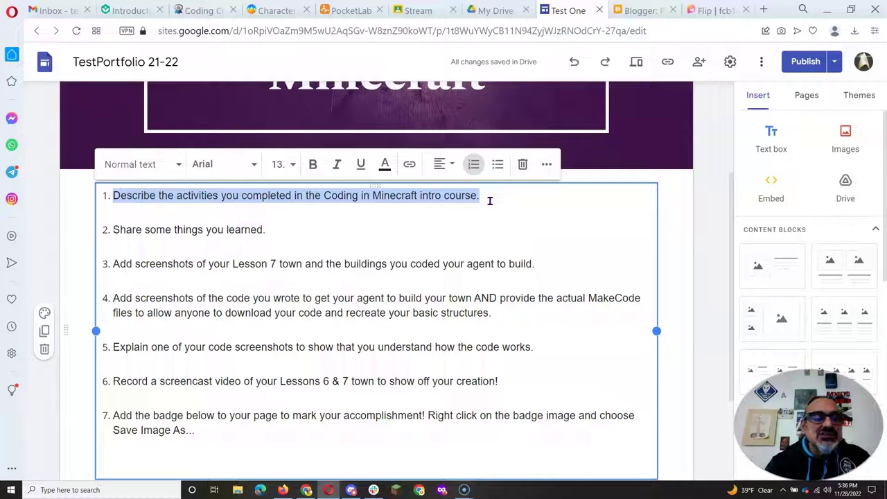
click(280, 231)
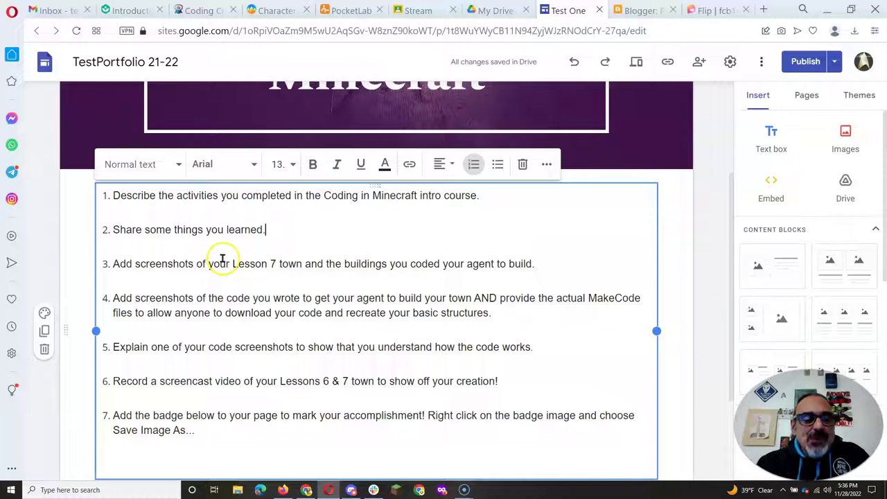
click(227, 433)
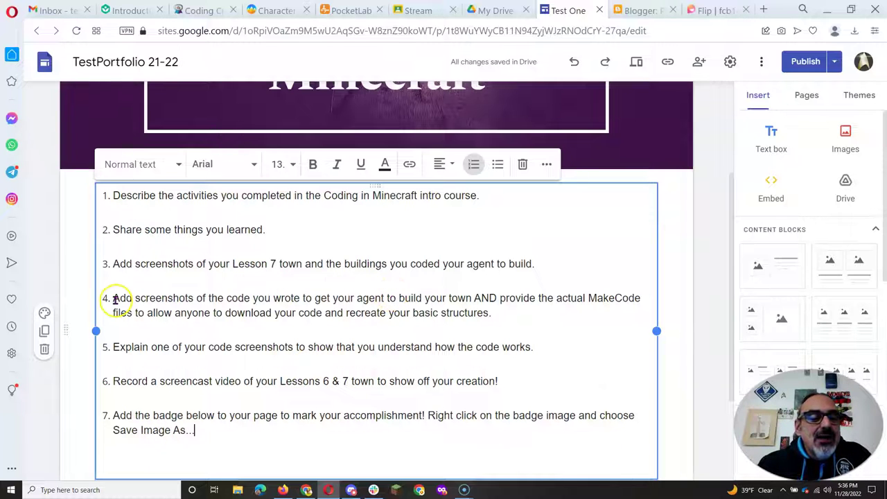
drag(113, 299, 300, 297)
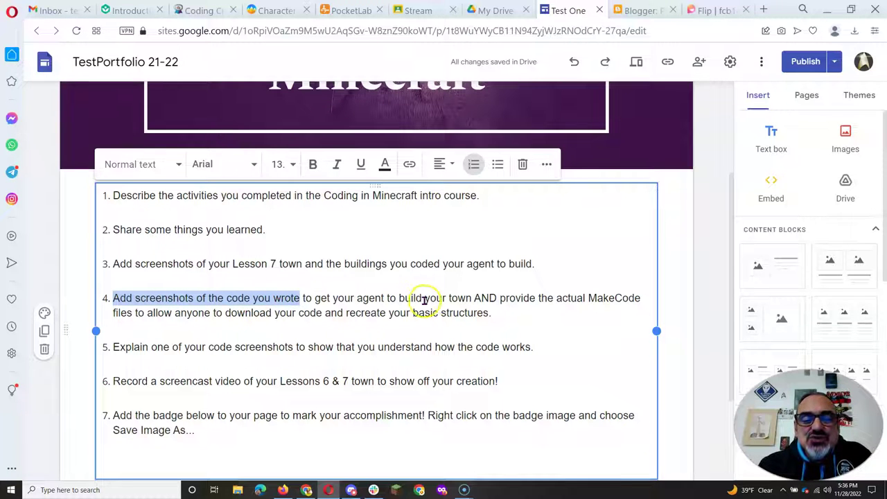
drag(500, 298, 134, 313)
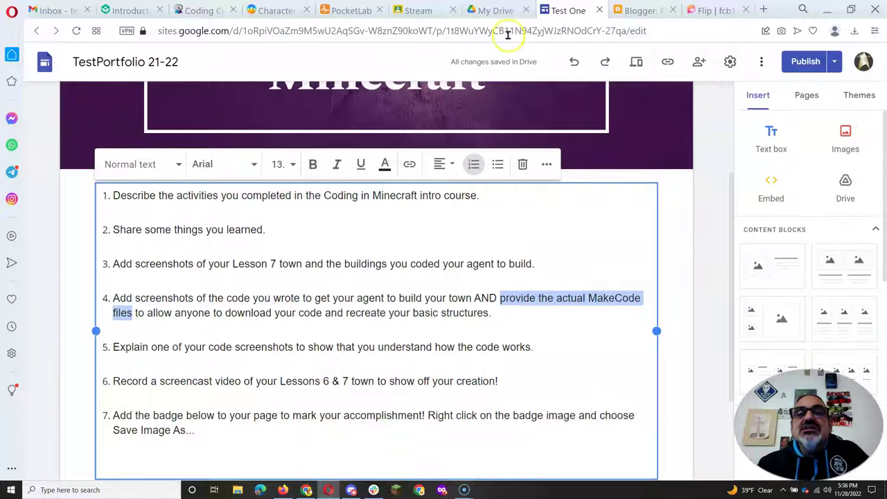
- In My Drive, open the Shared Work folder and start a file upload
click(494, 9)
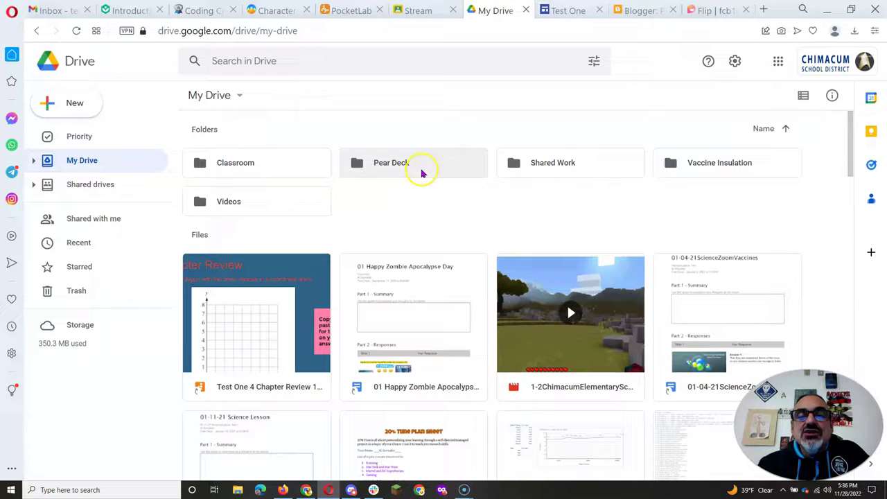
double_click(521, 164)
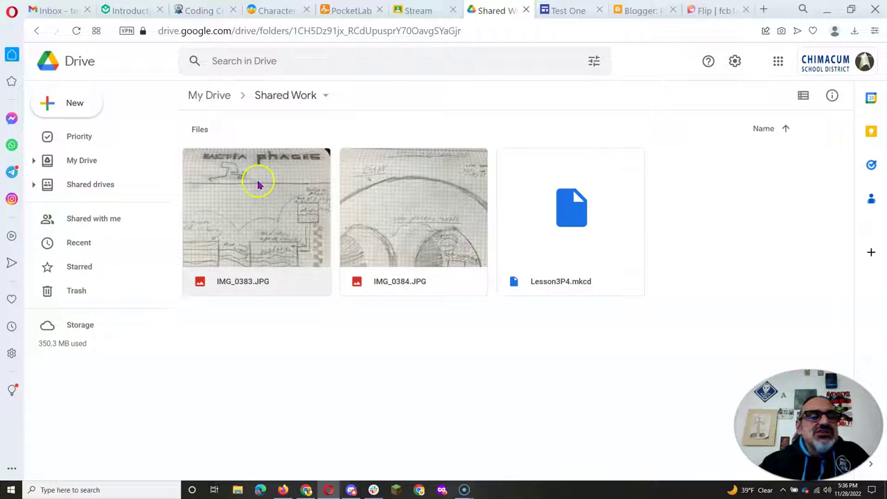
click(61, 102)
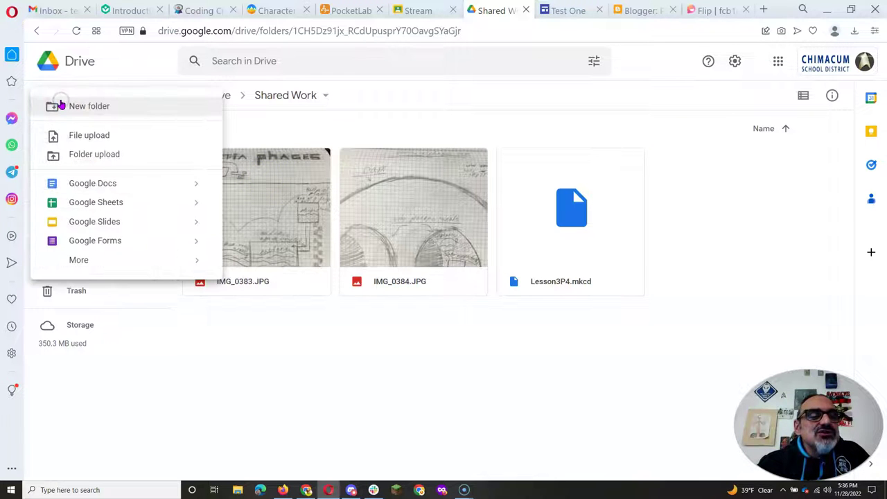
click(73, 134)
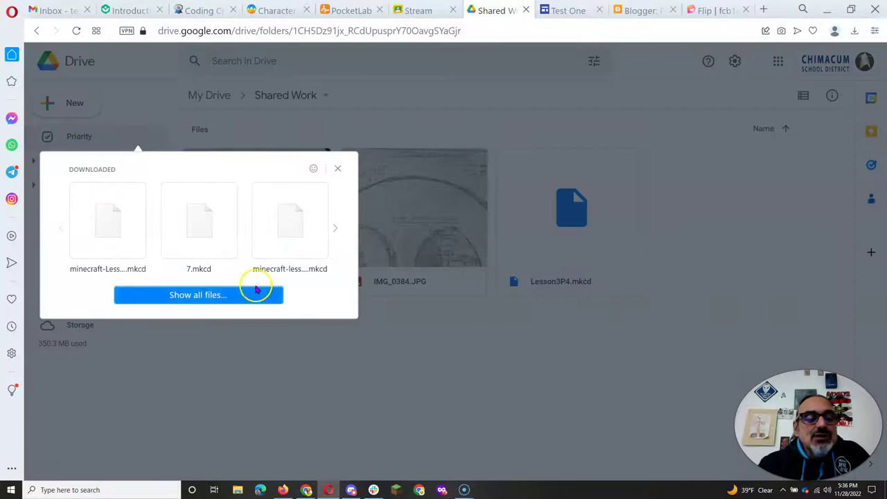
- Upload Lesson3P2.mkcd from Documents > Coding in Minecraft and dismiss the completion notice
click(208, 295)
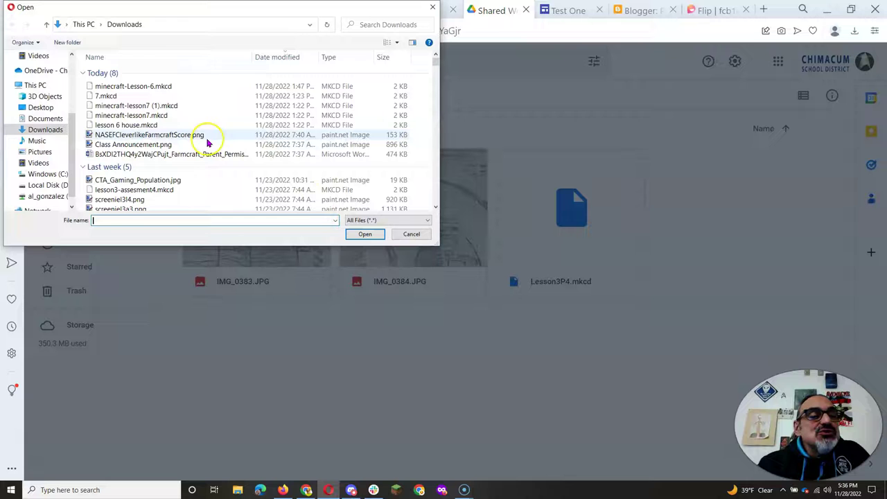
click(44, 118)
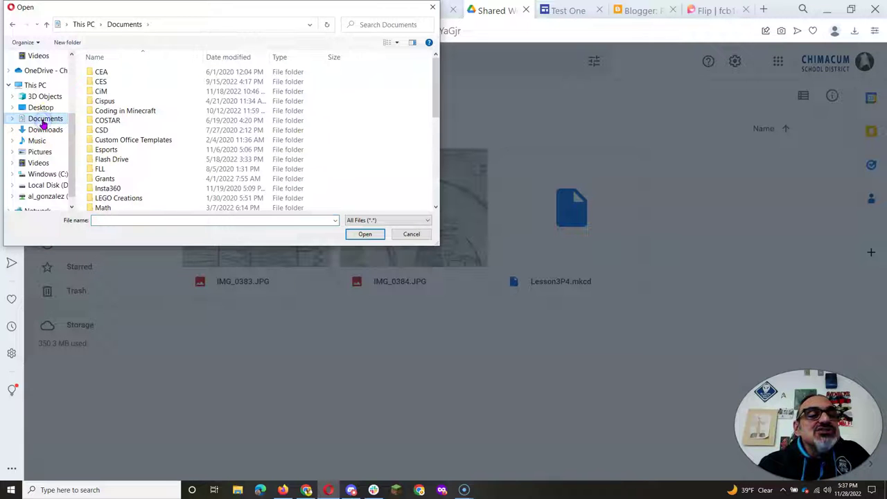
double_click(111, 112)
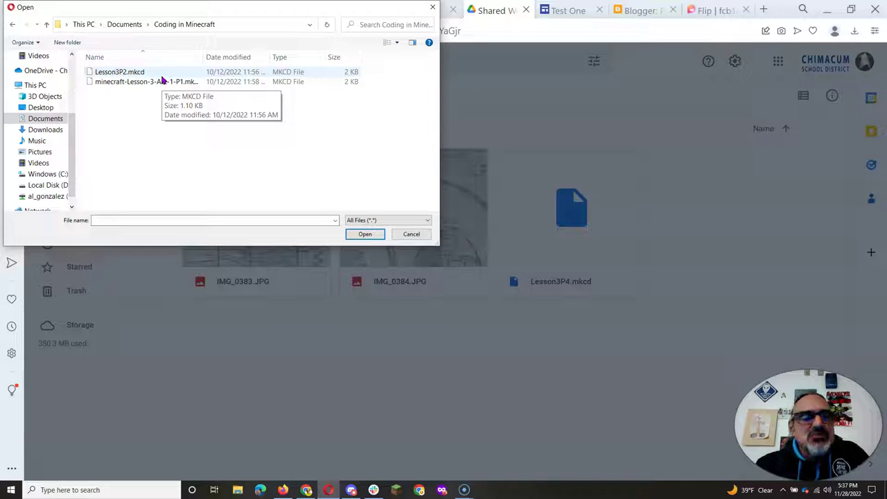
click(114, 73)
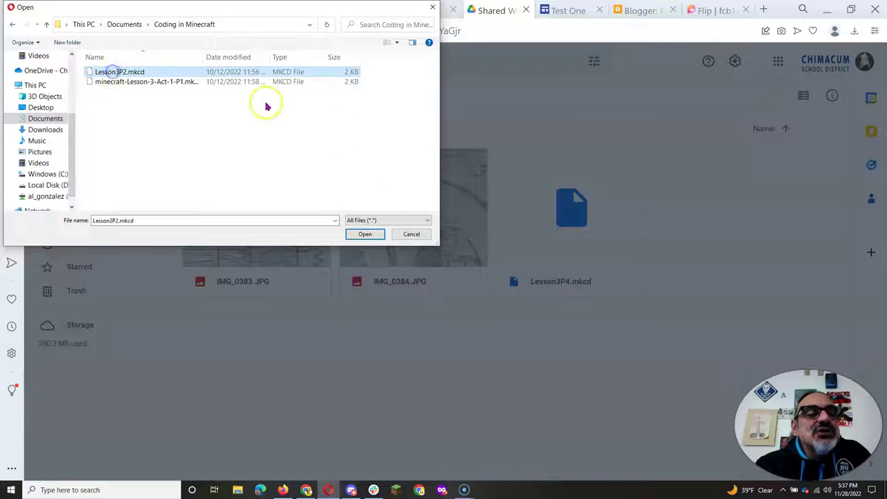
click(366, 235)
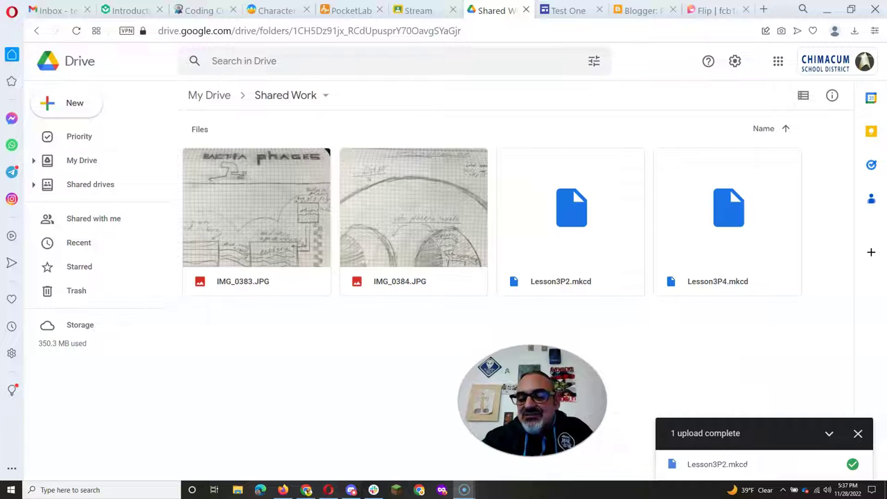
click(857, 432)
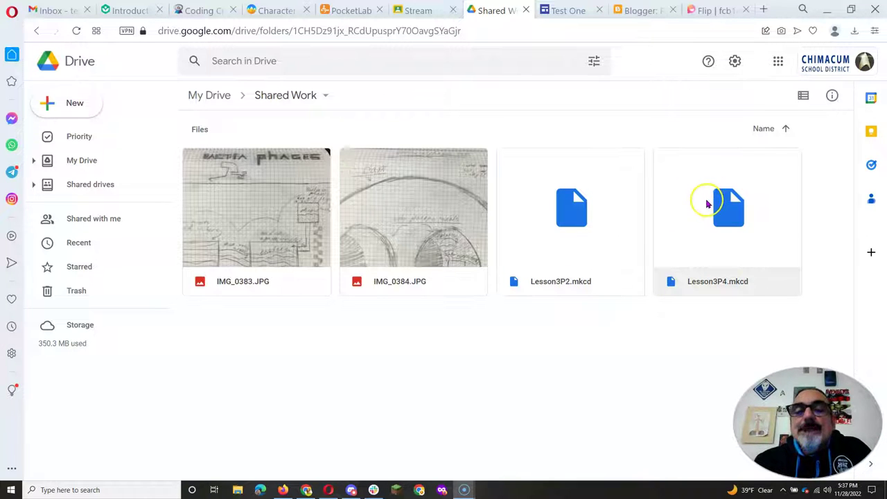
- Search 'embed code generator' in a new tab and open embed.ly's Embed Code Generator result
click(764, 9)
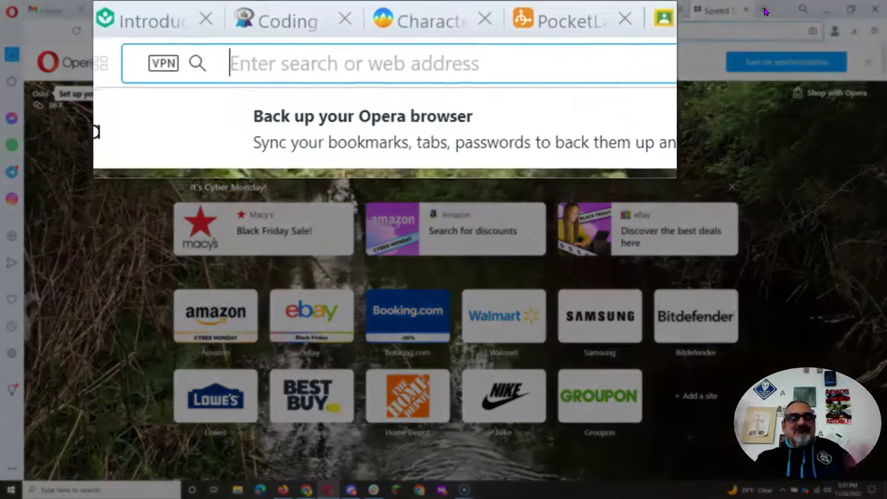
text(embe)
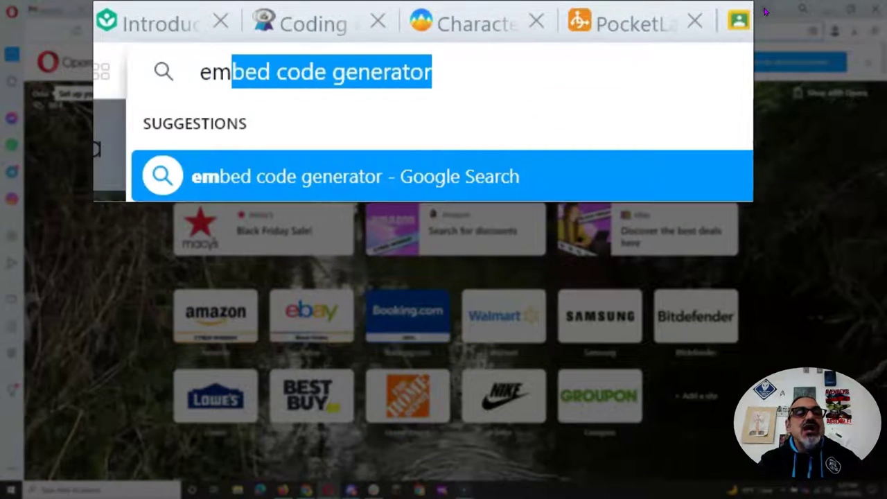
text(d)
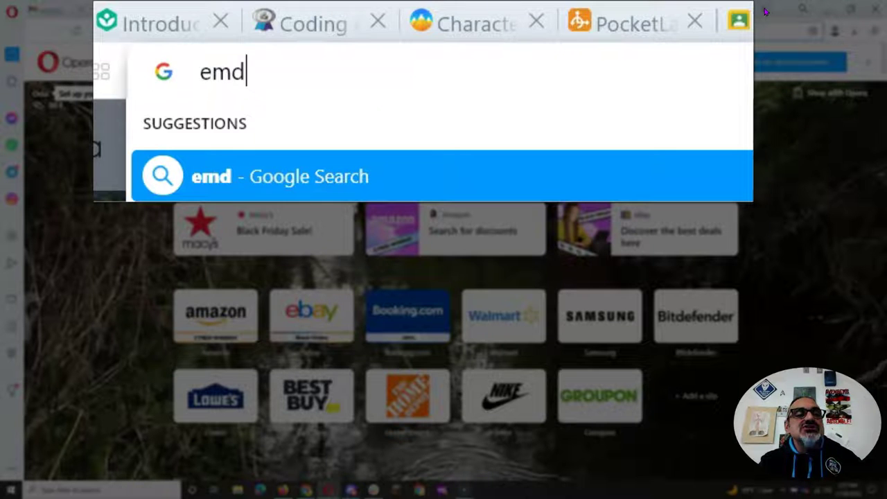
key(BackSpace)
text(bed)
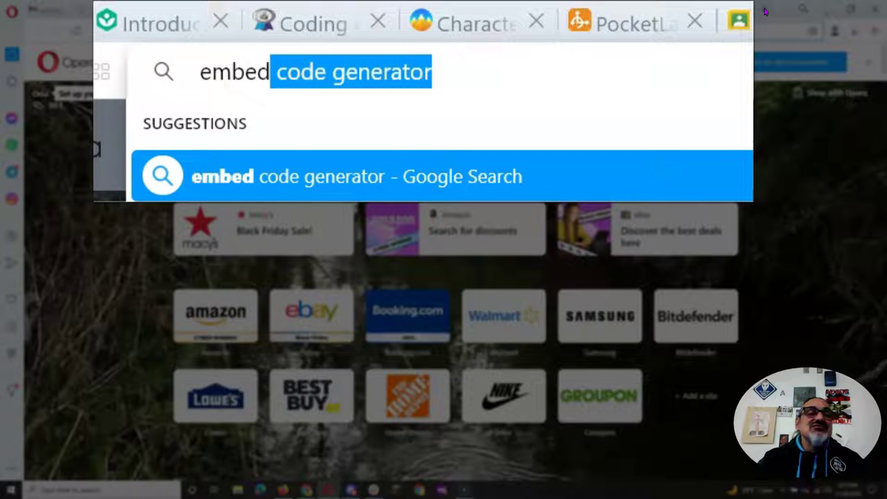
click(446, 70)
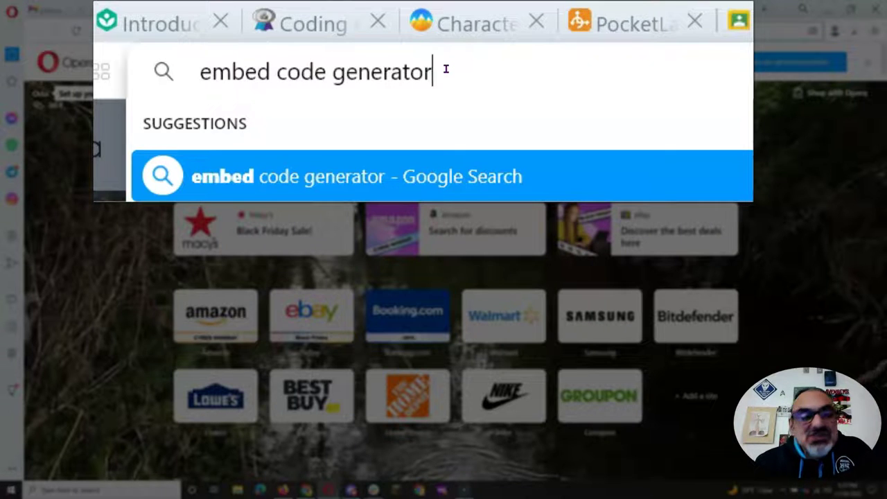
key(Return)
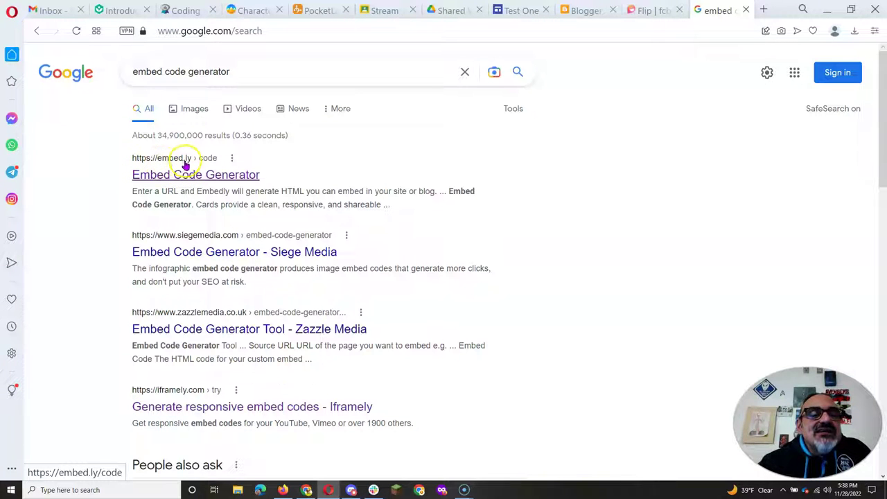
click(207, 177)
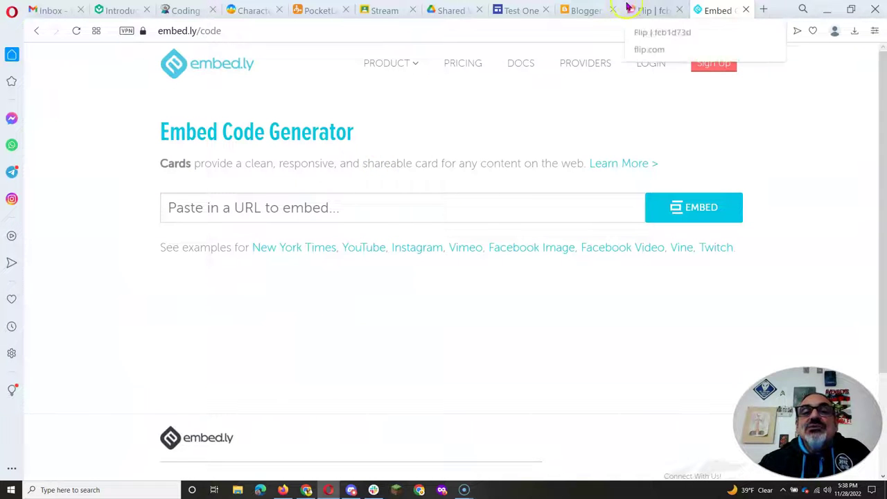
- Set Lesson3P2.mkcd's general access to 'Anyone with the link' and copy its share link
click(447, 10)
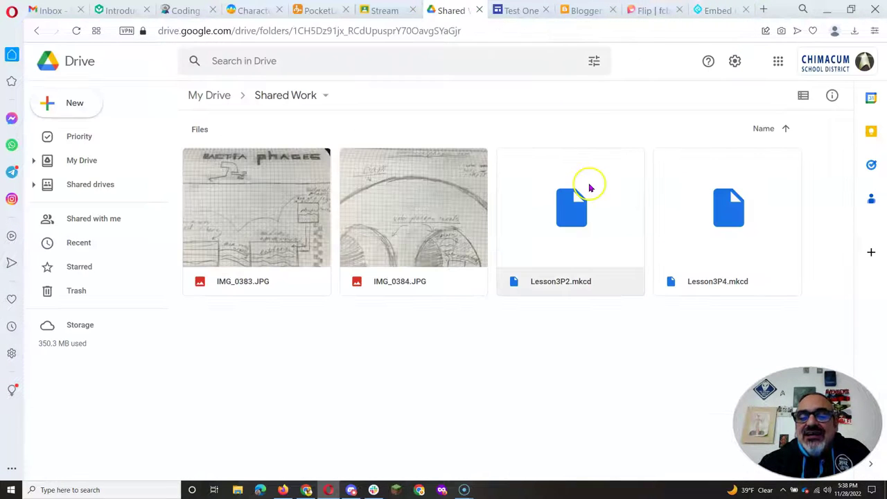
click(590, 188)
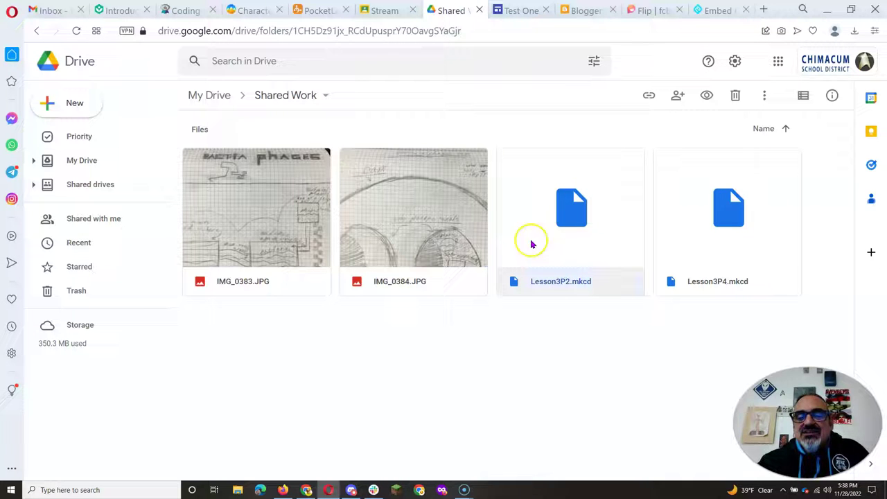
right_click(581, 252)
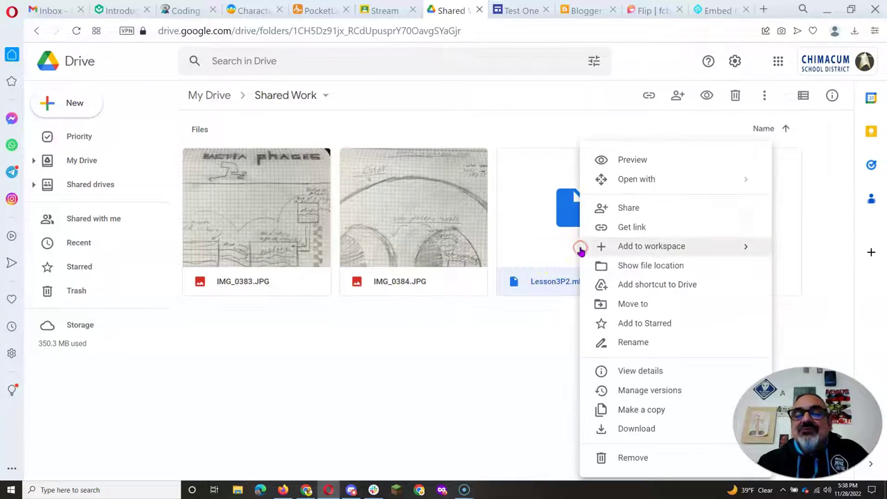
click(639, 207)
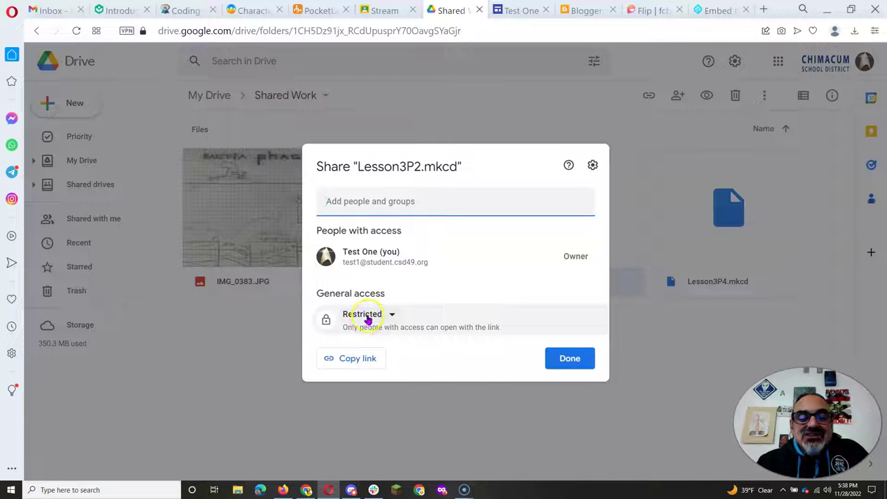
click(368, 316)
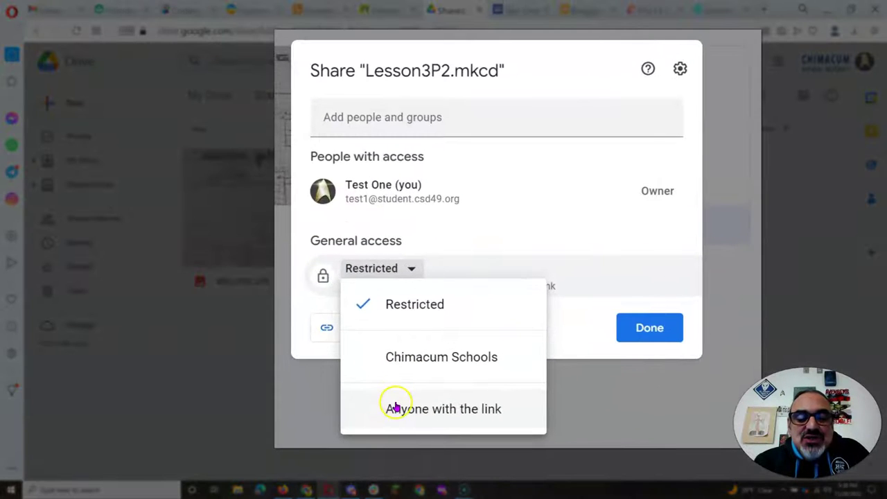
click(395, 408)
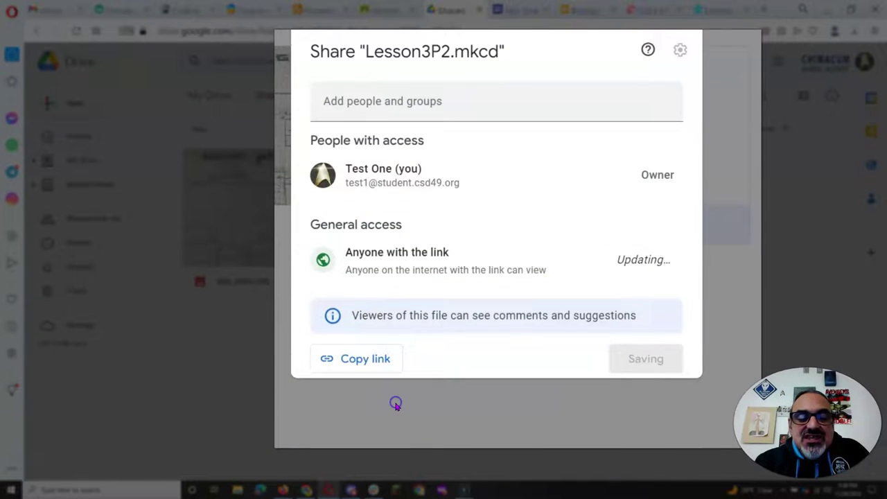
click(360, 352)
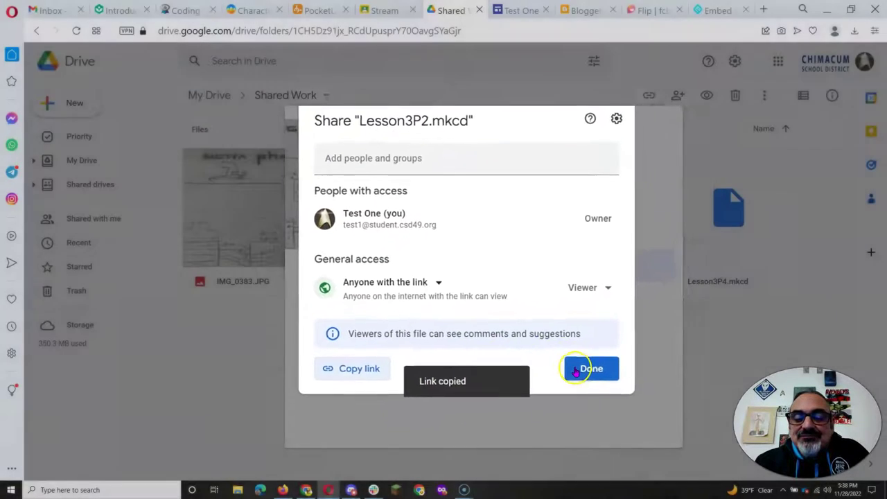
click(628, 352)
- Paste the Lesson3P2.mkcd Drive link into embed.ly and copy the generated embed code
click(703, 10)
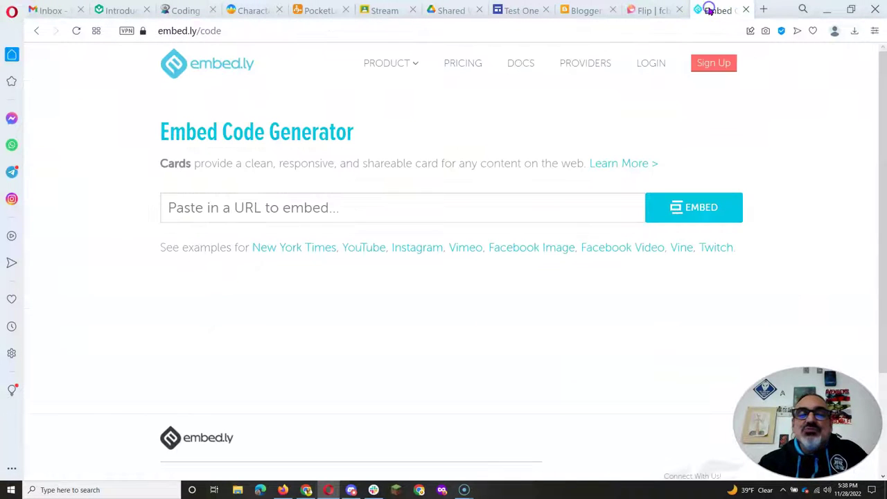
click(182, 209)
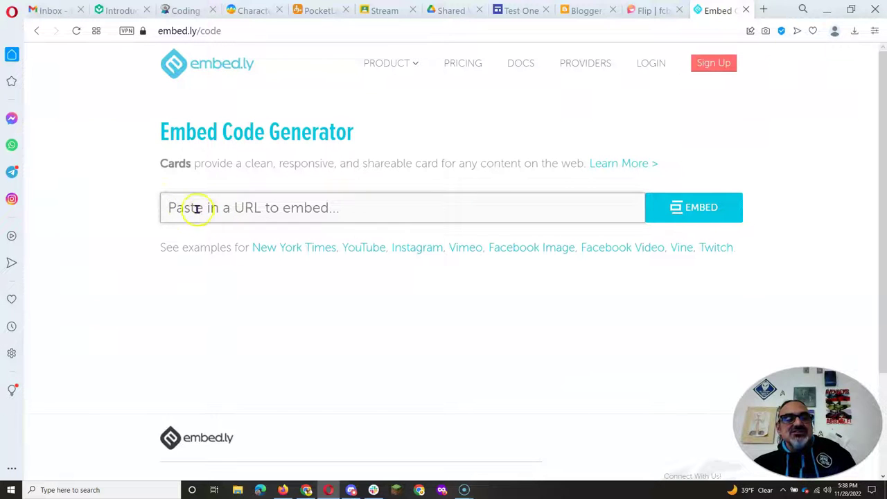
click(310, 208)
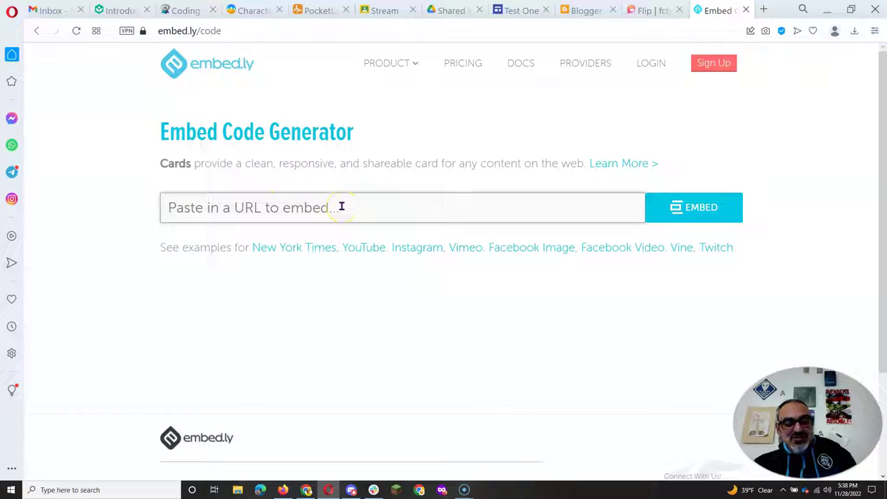
key(ctrl+v)
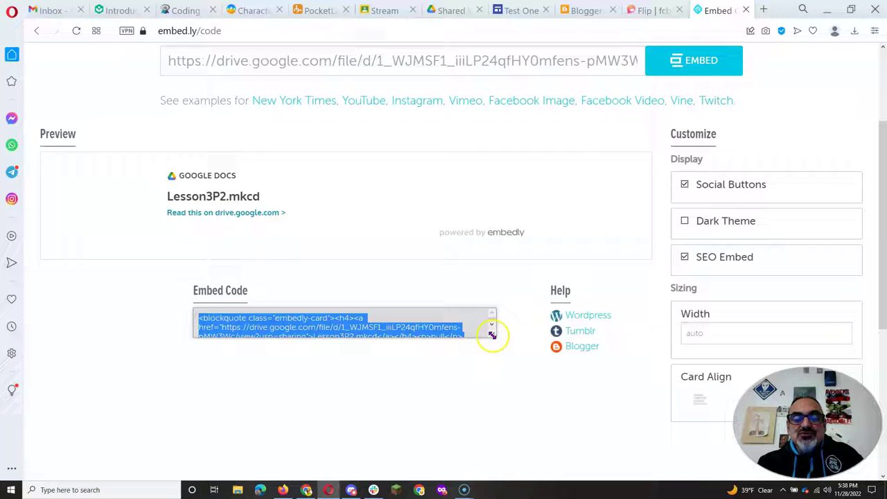
drag(491, 335, 488, 389)
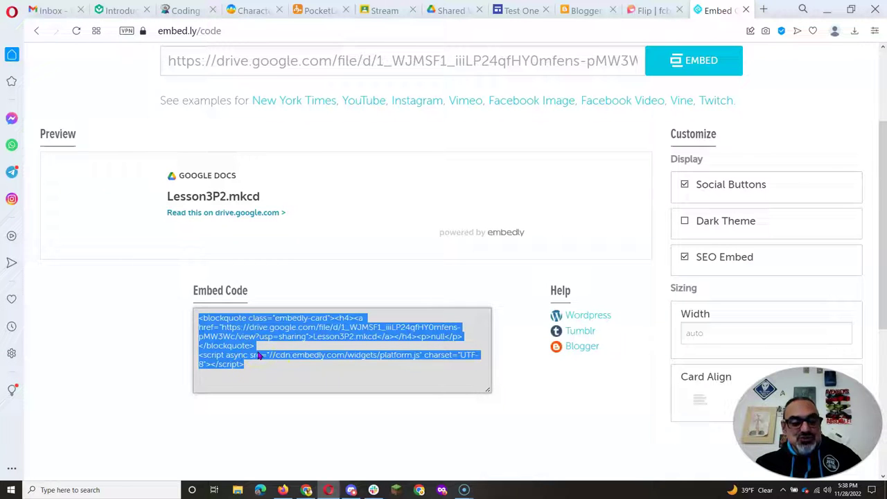
right_click(230, 335)
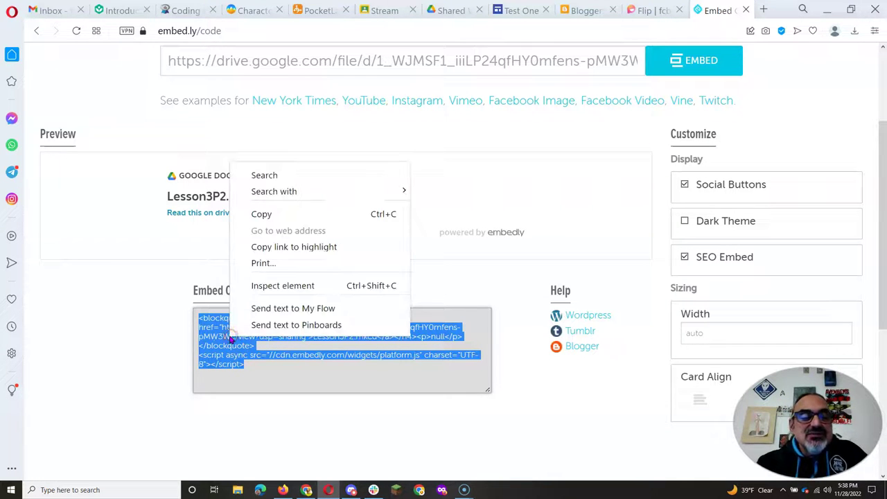
click(292, 216)
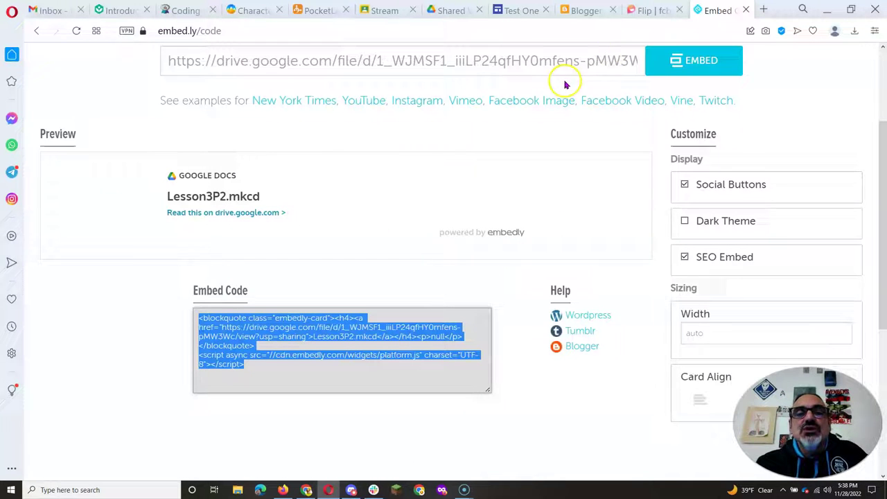
- Below the TestPortfolio 21-22 instructions, choose Embed from the insert wheel
click(518, 9)
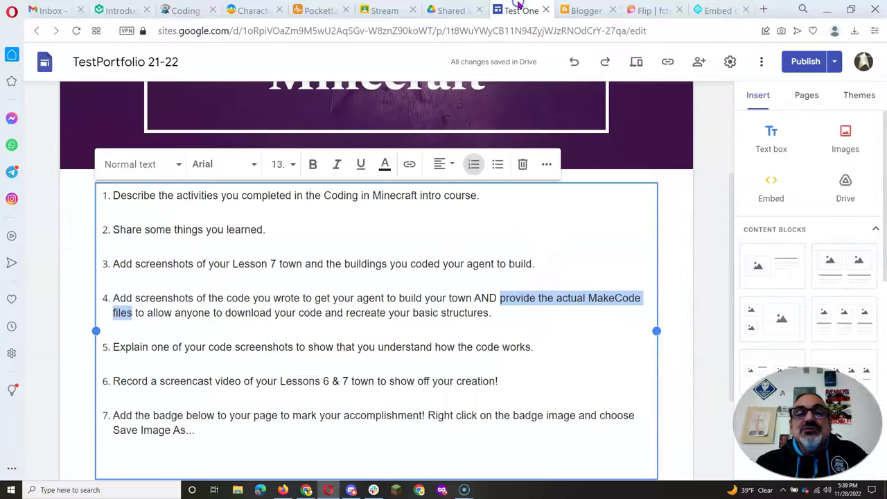
click(491, 311)
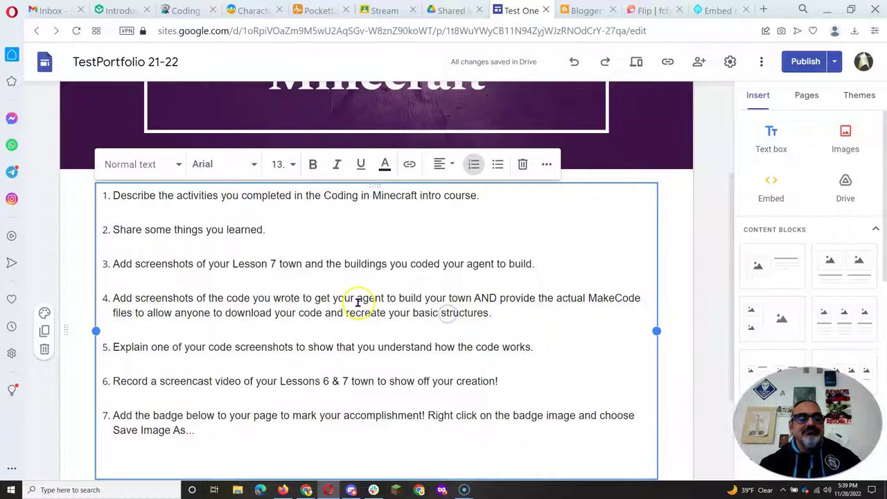
scroll(356, 298, down, 2)
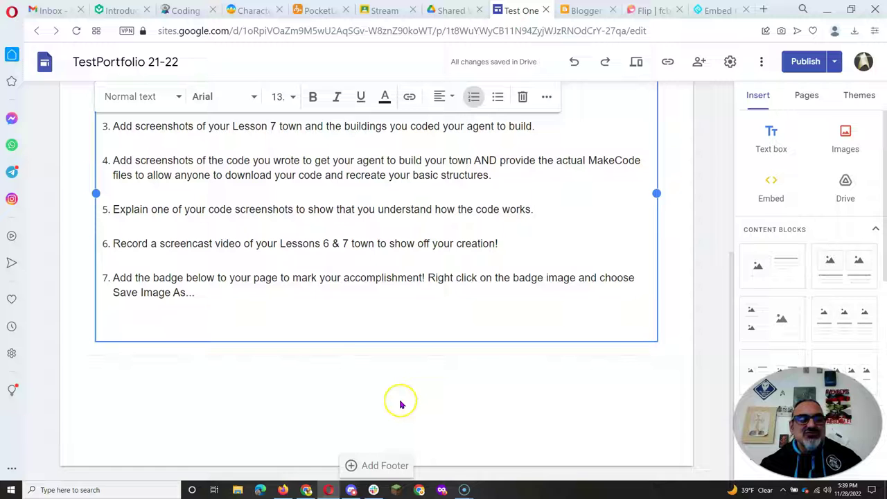
double_click(355, 393)
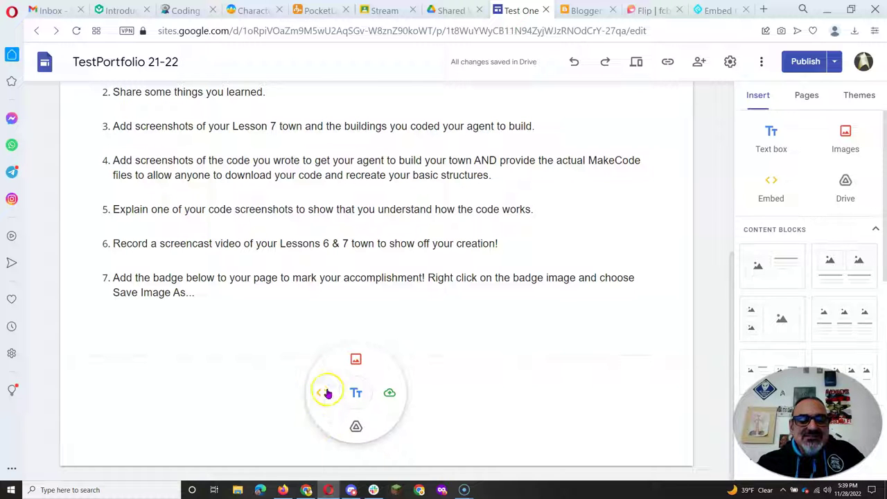
click(324, 393)
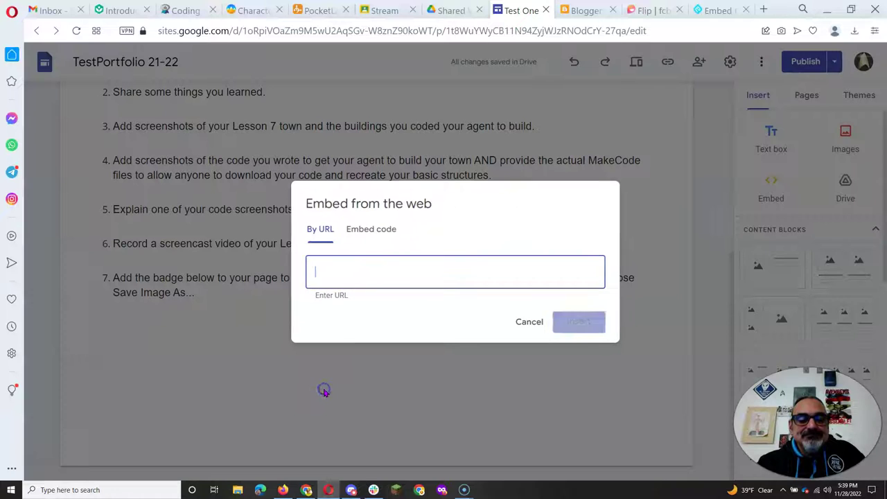
- Paste the embed.ly code under the Embed code tab and insert the Lesson3P2.mkcd card
click(374, 233)
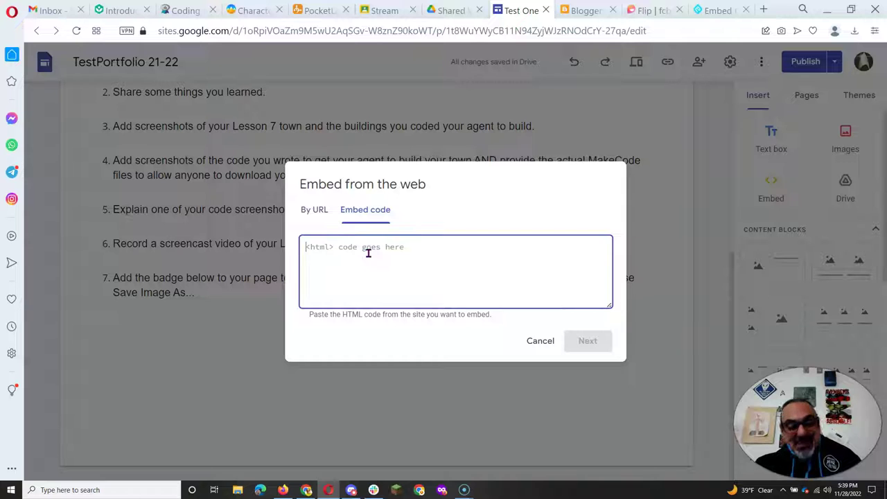
key(ctrl+v)
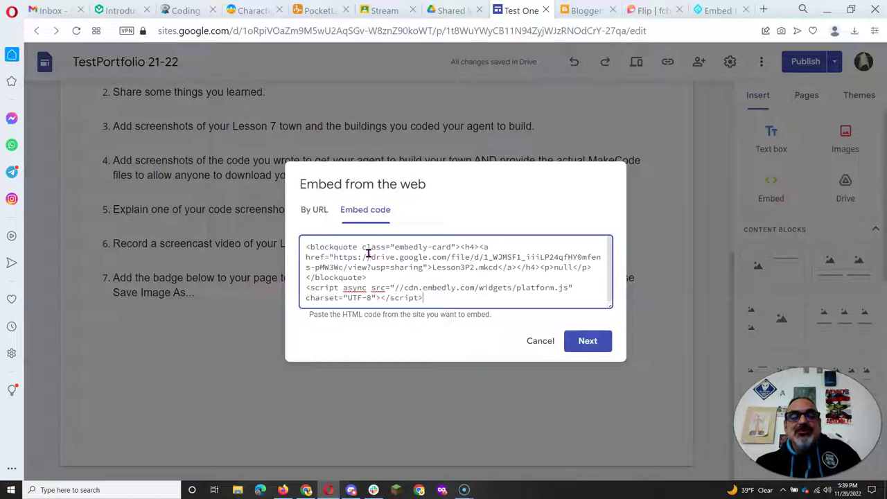
click(602, 345)
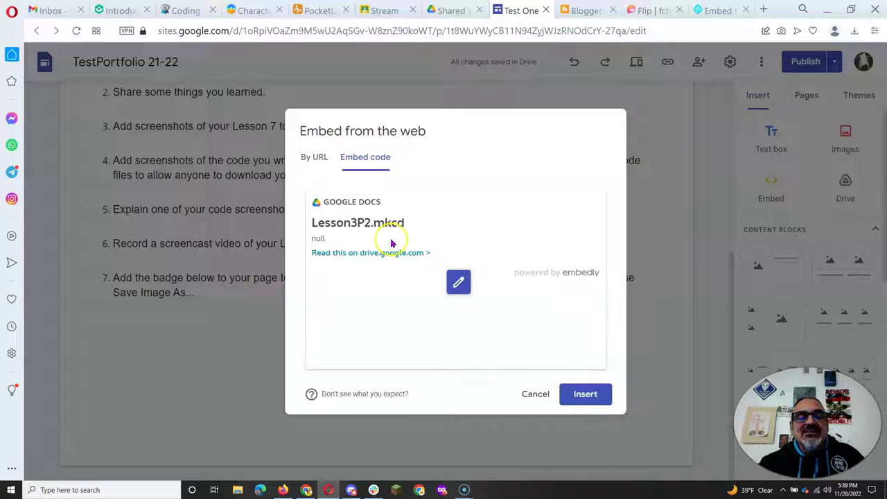
click(585, 393)
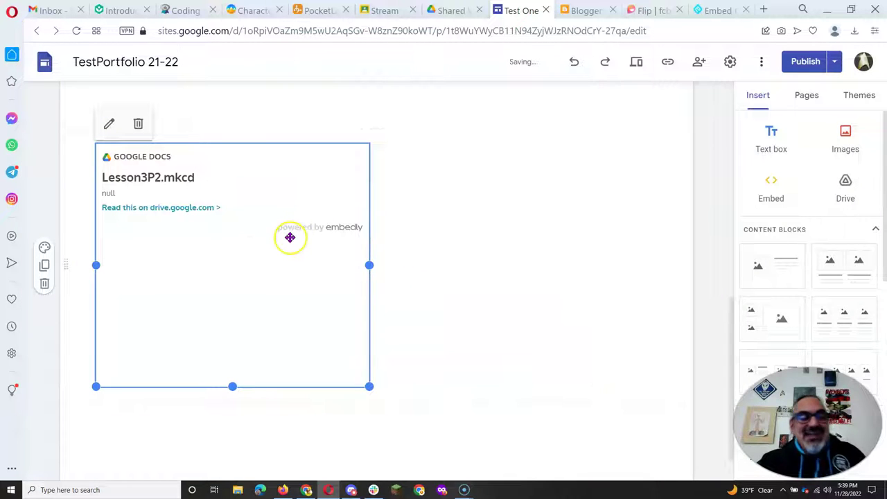
- Add a text box beside the card: 'Click on the Lesson3P2.mkcd file to download my MakeCode. You can then import it into…'
double_click(434, 200)
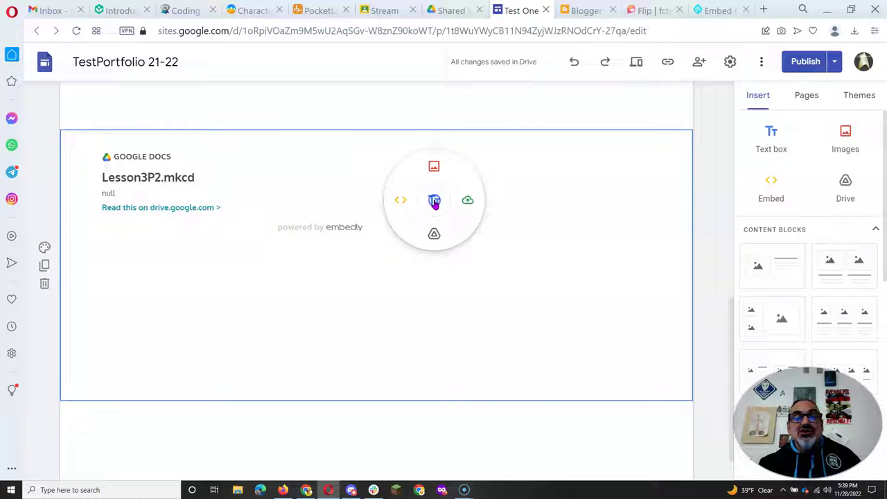
click(434, 201)
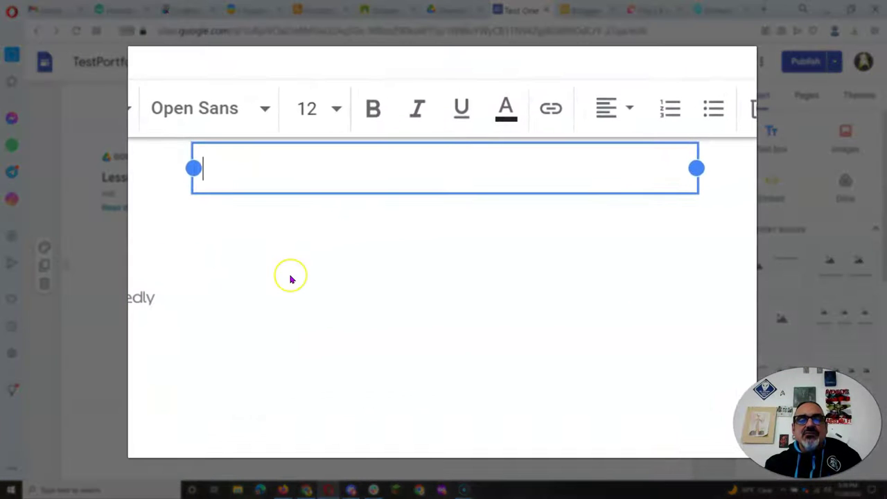
text(Click on the )
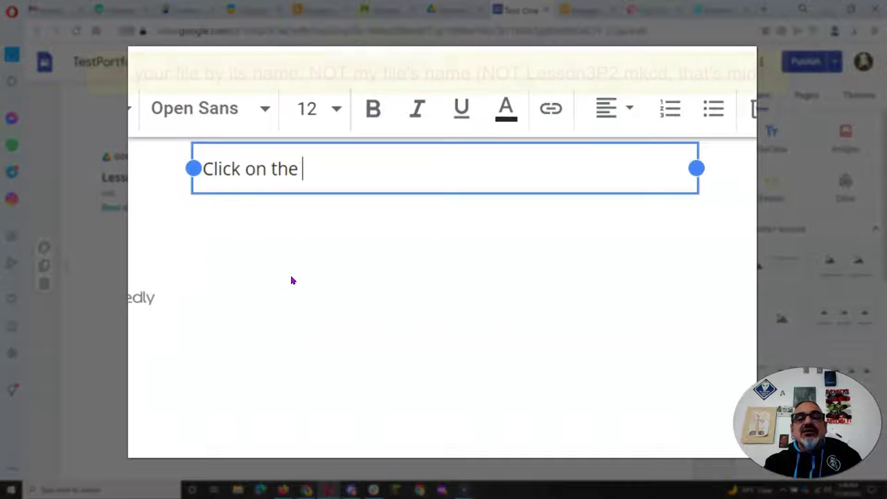
text(Lesson3P2.m)
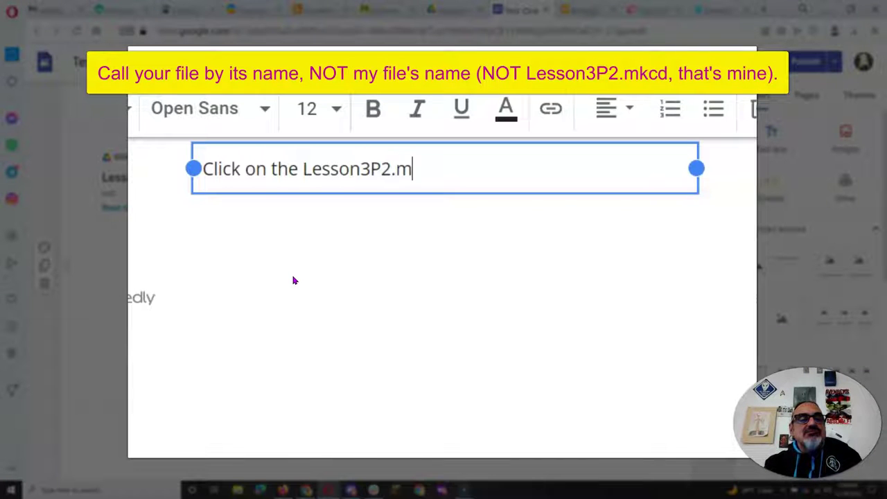
text(kcd file to do)
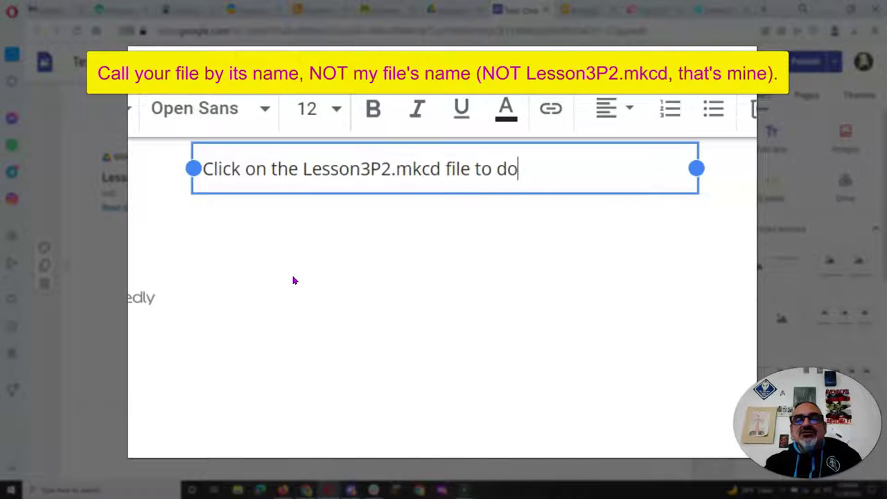
text(wnload my)
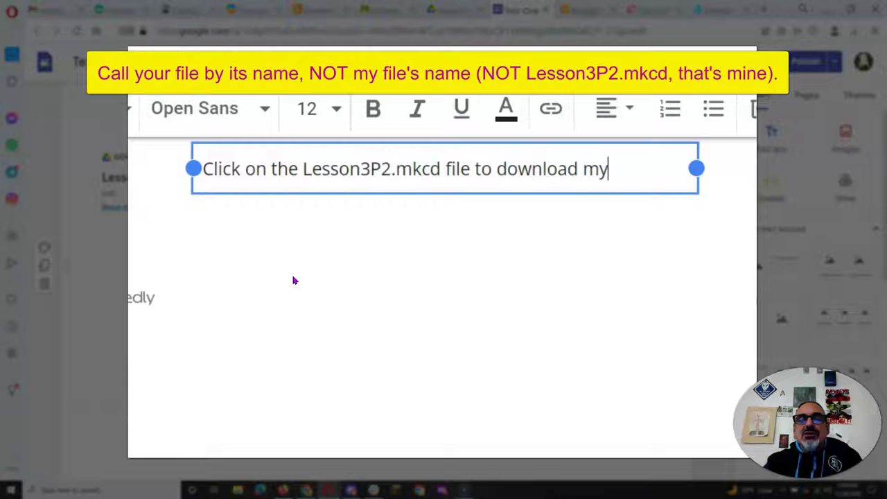
text( MakeCod)
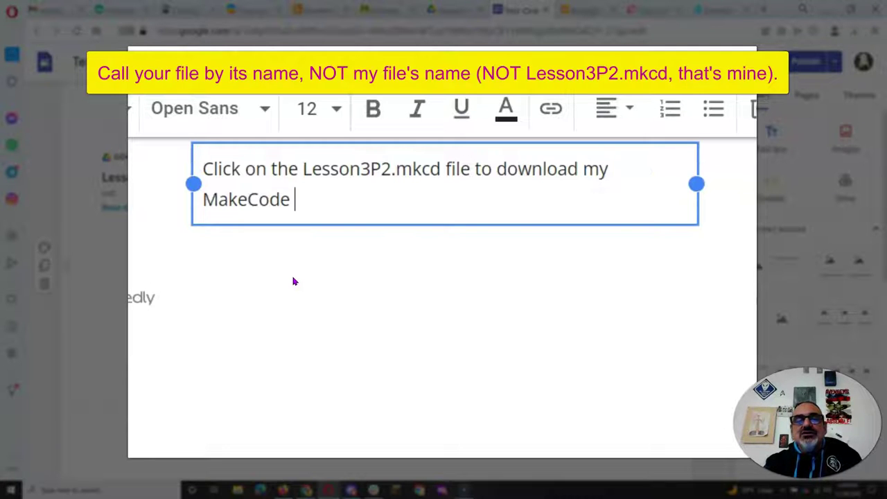
text(e. You can th)
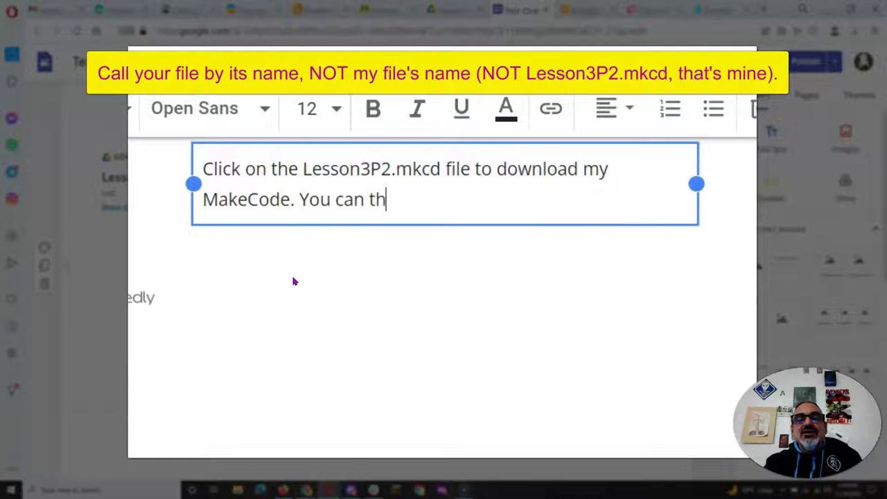
text(en import it i)
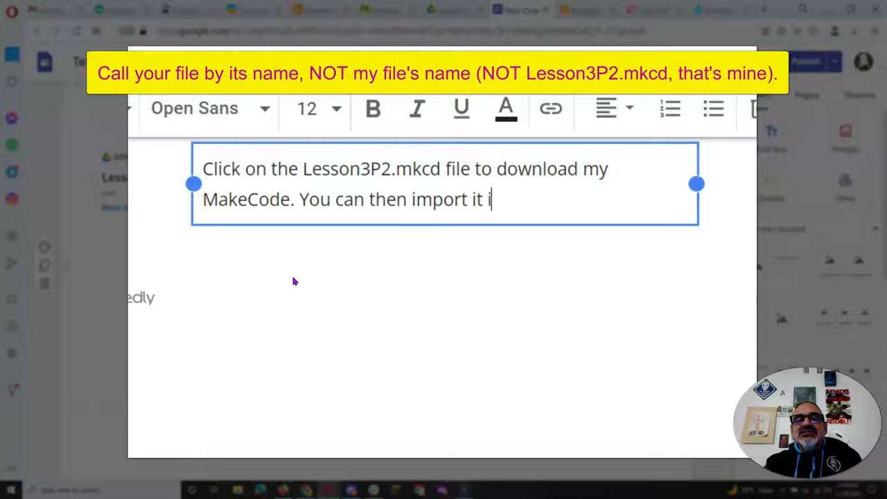
text(nto any )
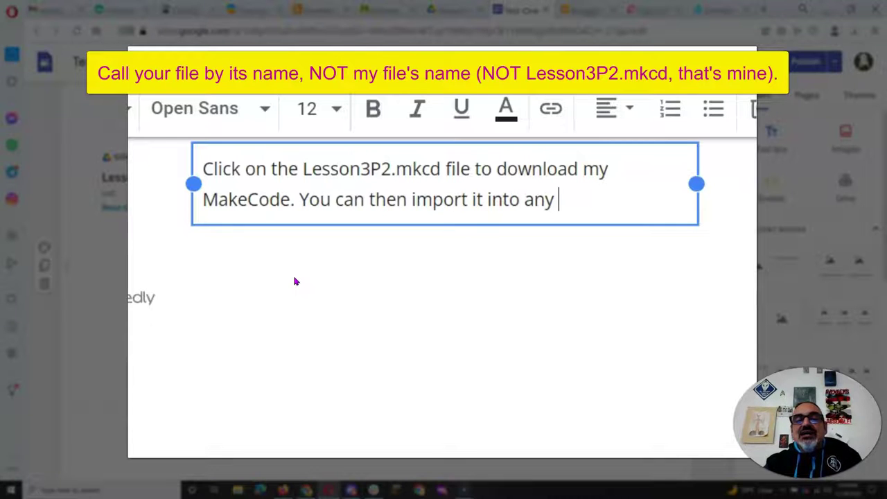
text(Minecraft Edu)
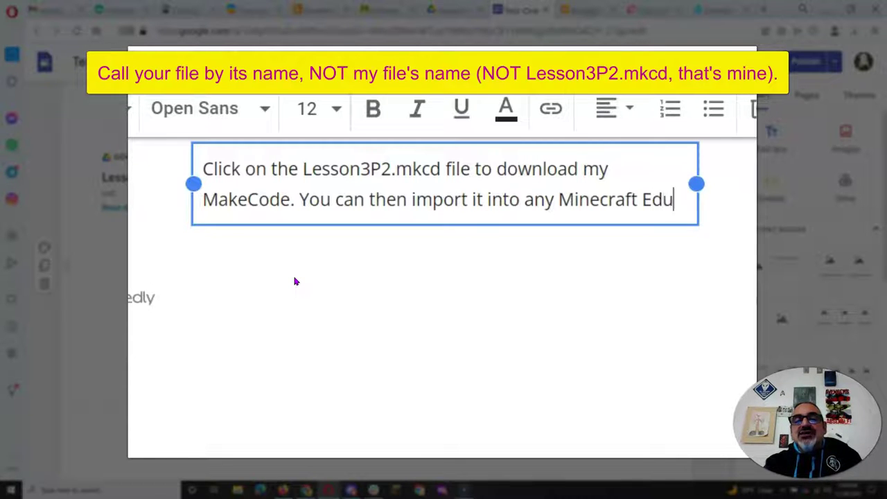
text(cation Edition world)
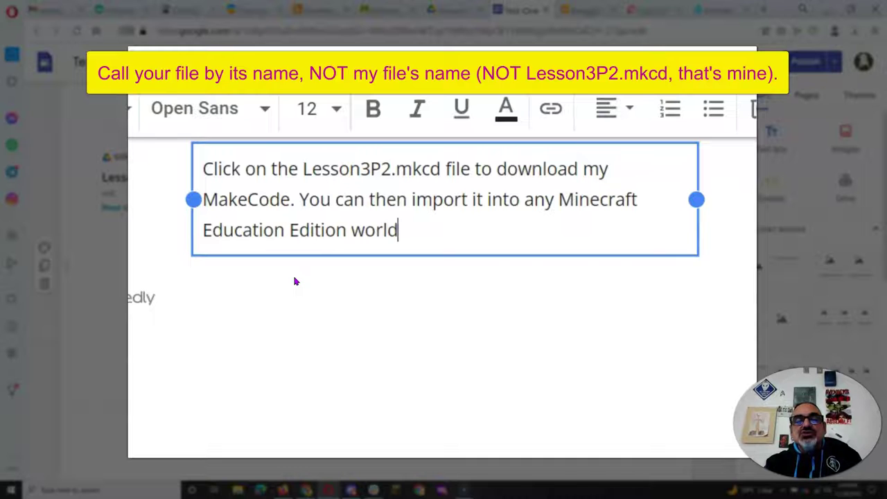
text( to run)
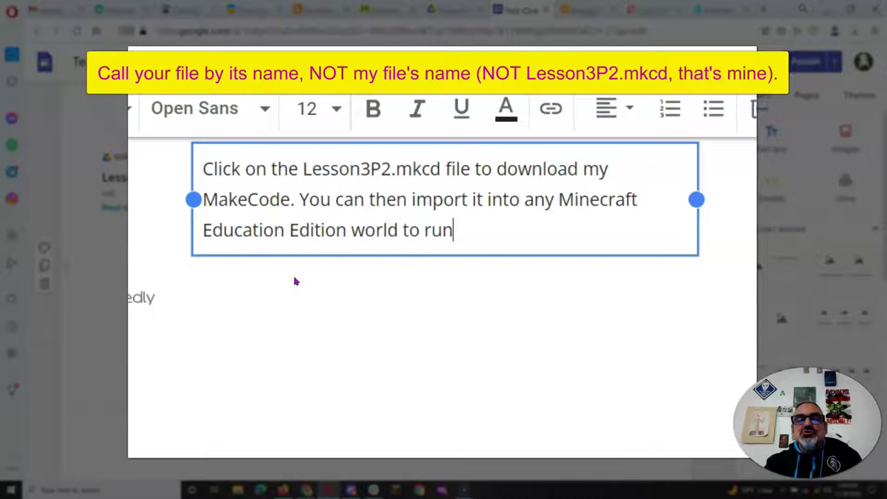
text( my code!)
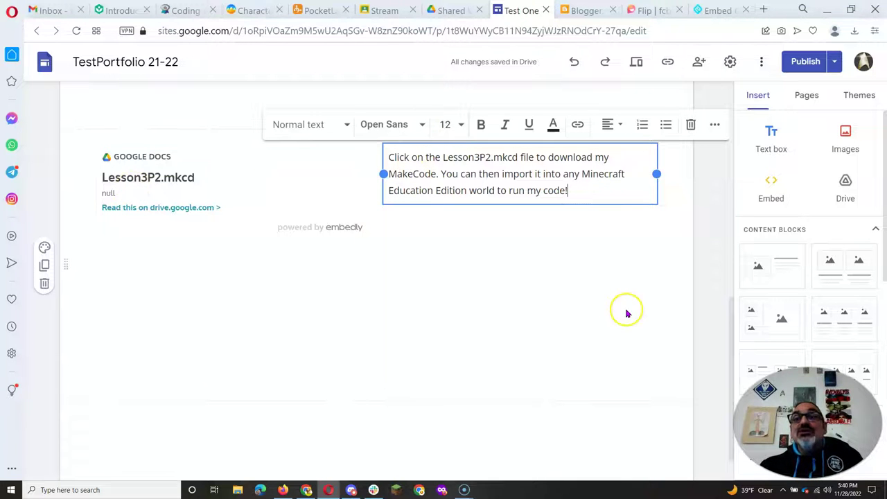
- Publish the site, view it live, and check the Lesson3P2.mkcd card opens the file in Drive
click(807, 63)
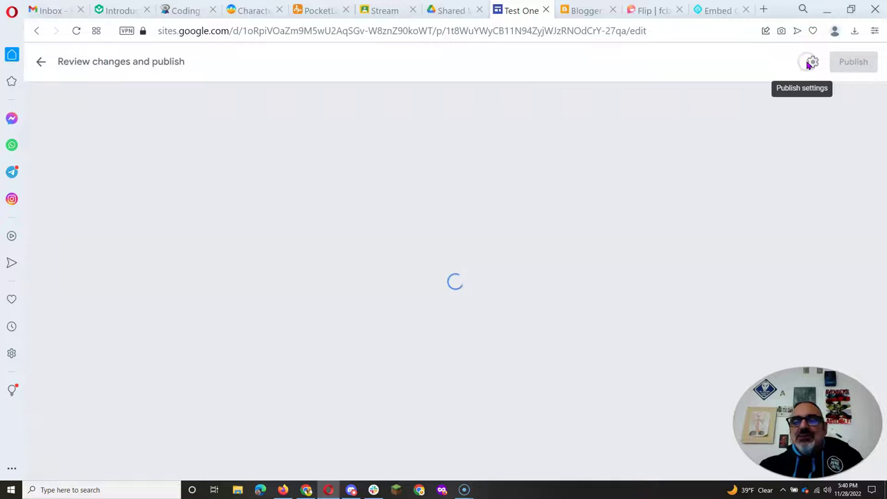
click(846, 62)
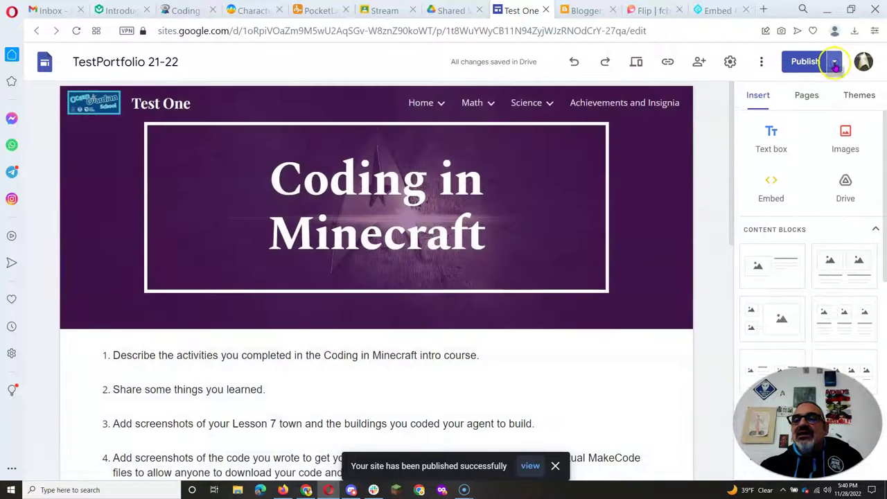
click(836, 63)
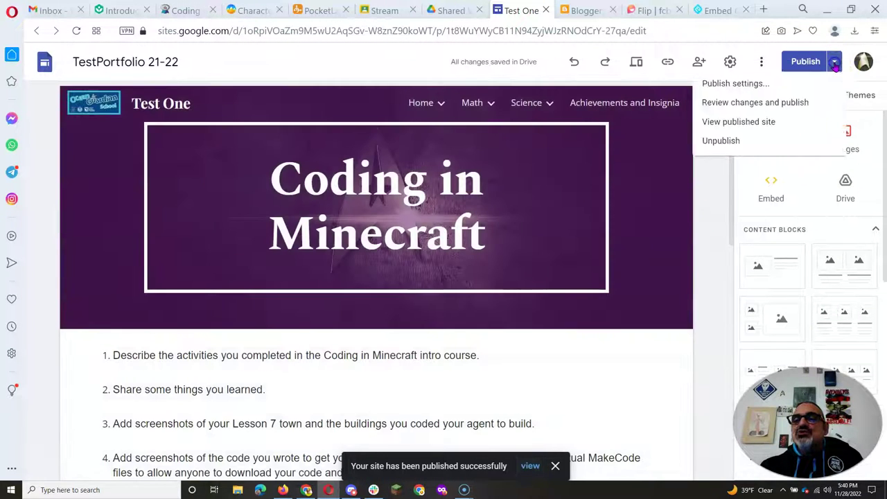
click(728, 123)
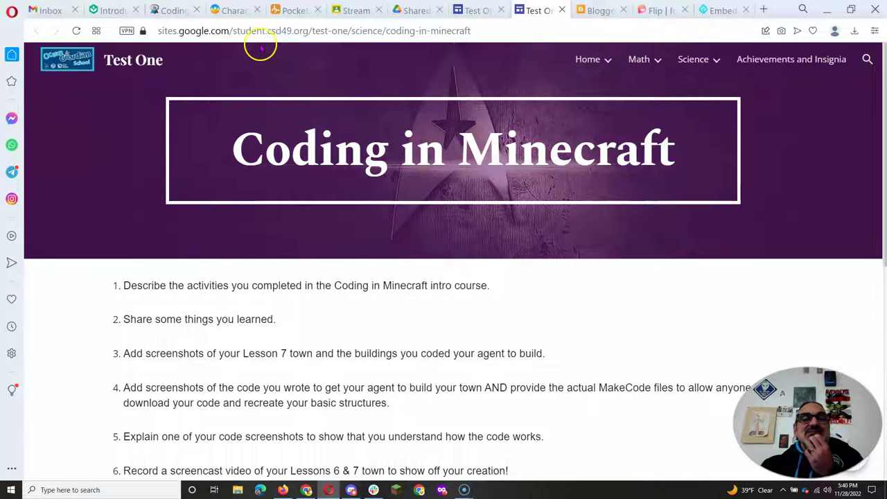
scroll(552, 313, down, 6)
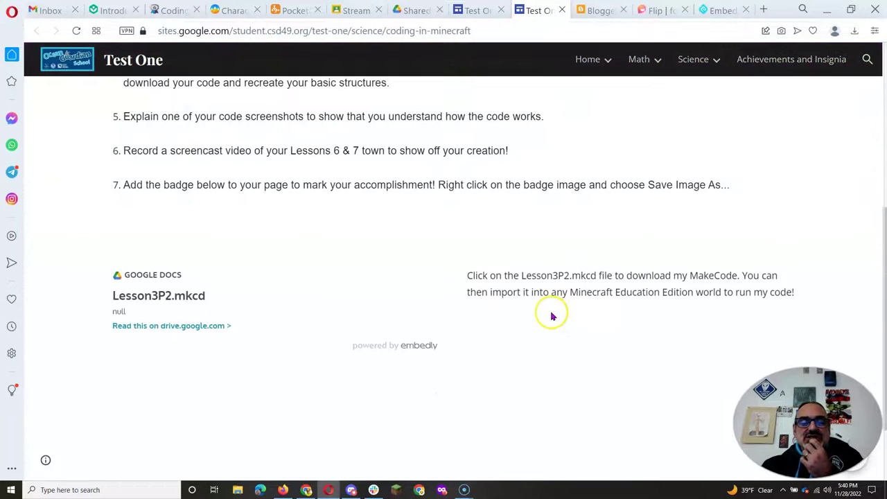
click(166, 206)
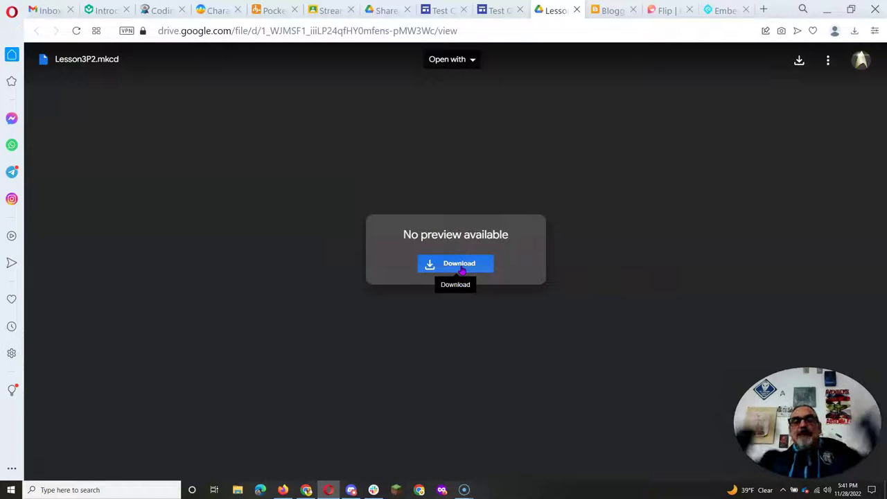
click(576, 9)
scroll(469, 190, up, 6)
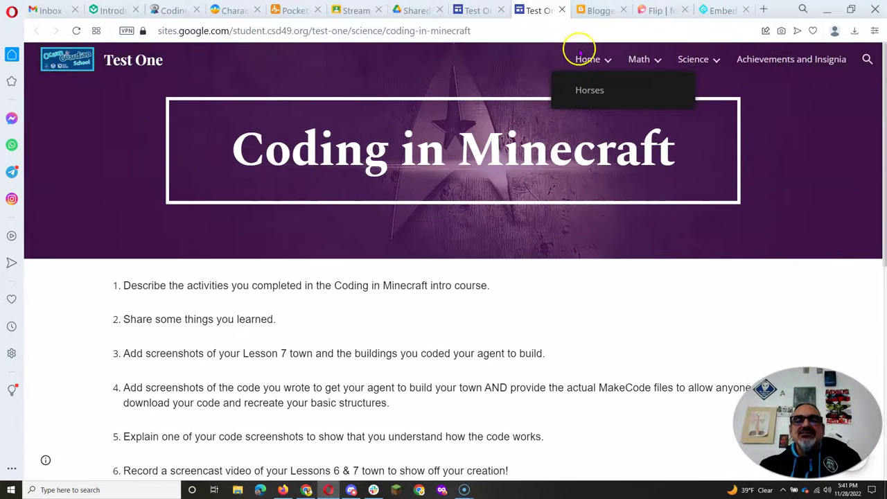
- Close the published page and, back in the editor, reselect item 4's request for MakeCode files
click(561, 10)
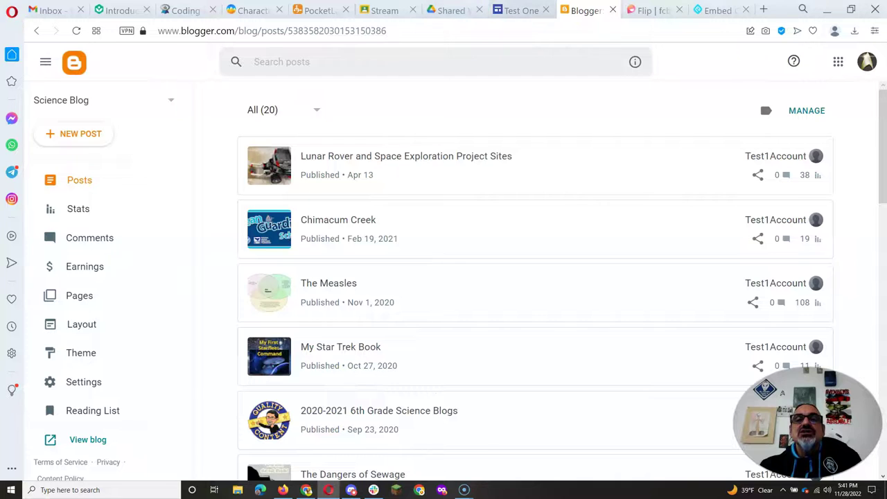
click(520, 9)
scroll(392, 263, down, 2)
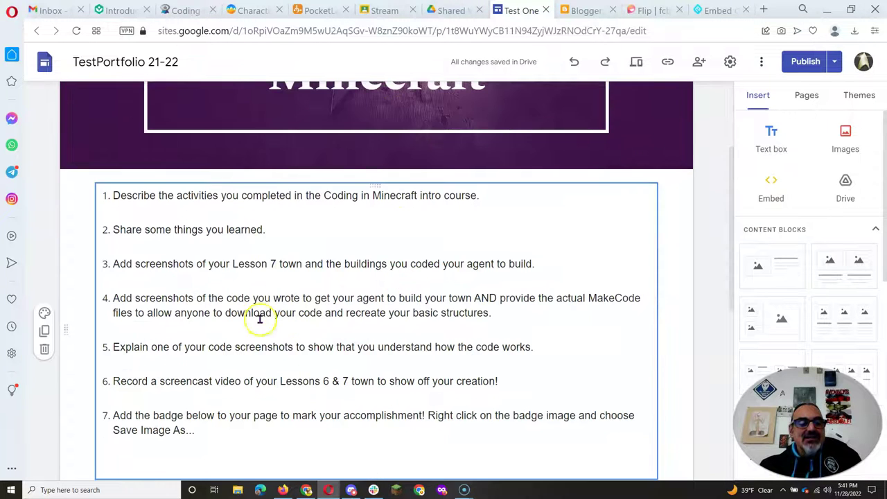
drag(474, 299, 479, 312)
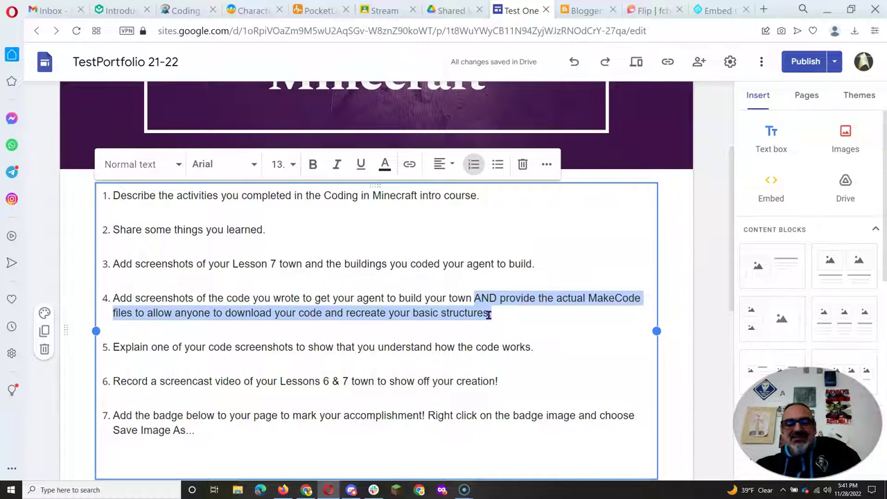
click(509, 316)
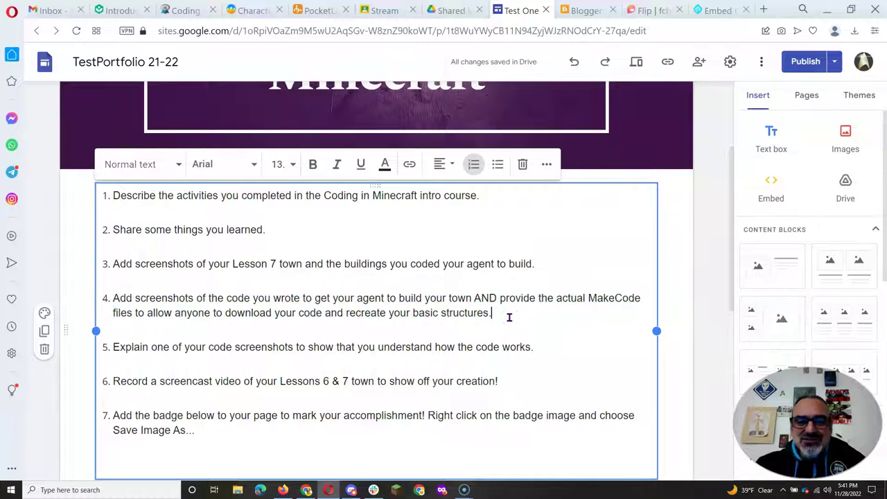